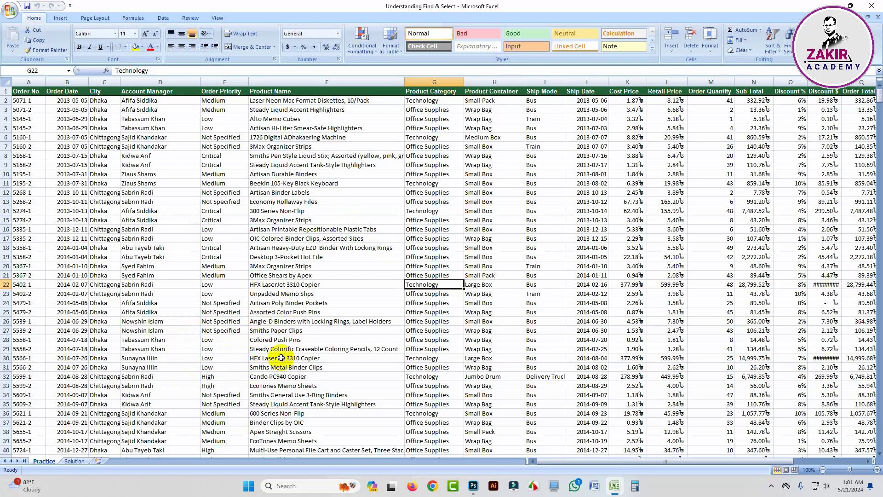
scroll(332, 271, "down", 1)
scroll(332, 272, "down", 14)
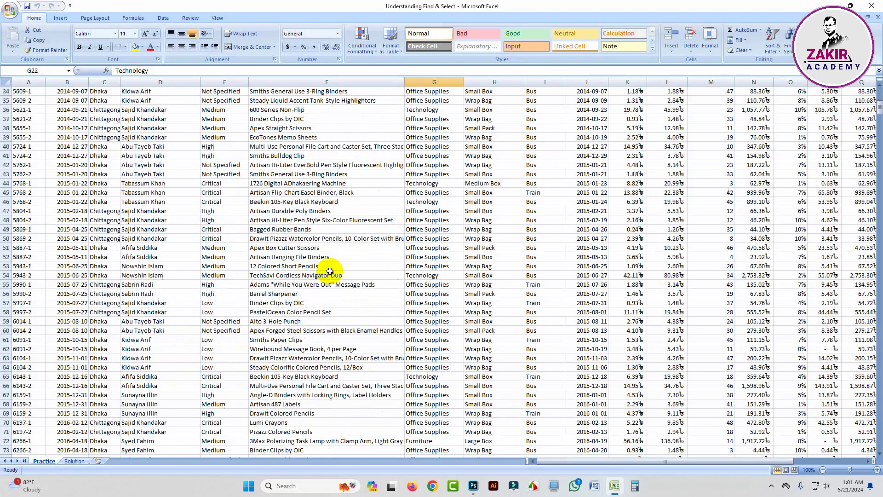
scroll(335, 276, "up", 15)
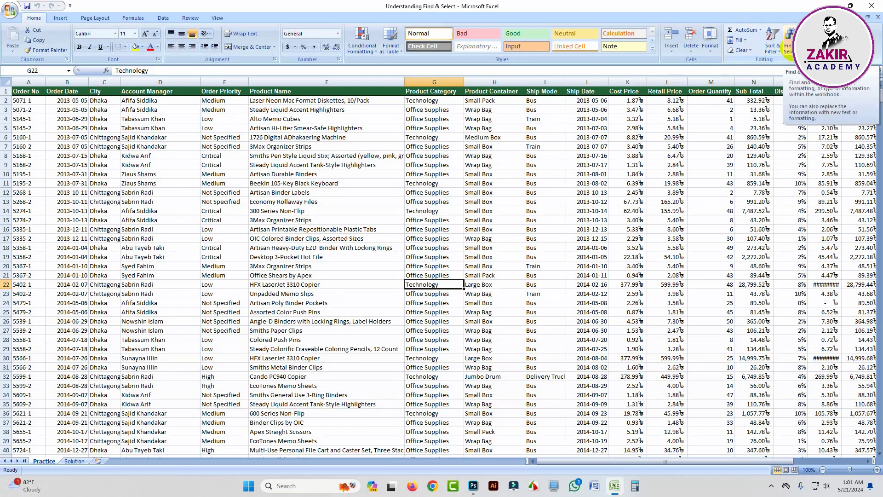
Step: Search the Practice sheet for "Bus" and step through the first three matching cells one by one
left_click(788, 41)
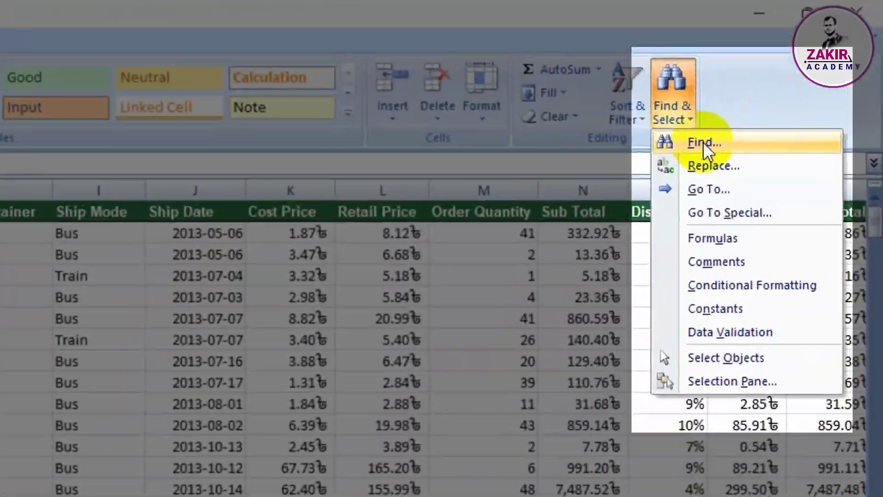
left_click(704, 142)
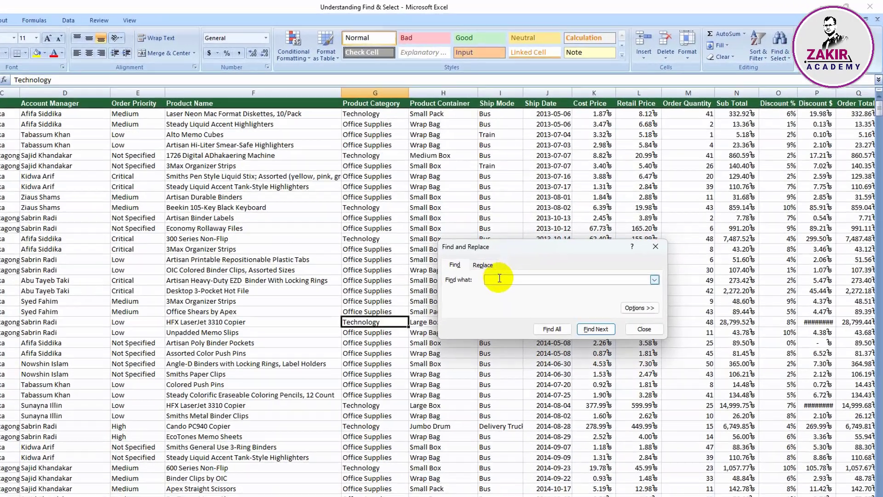
type("Bus")
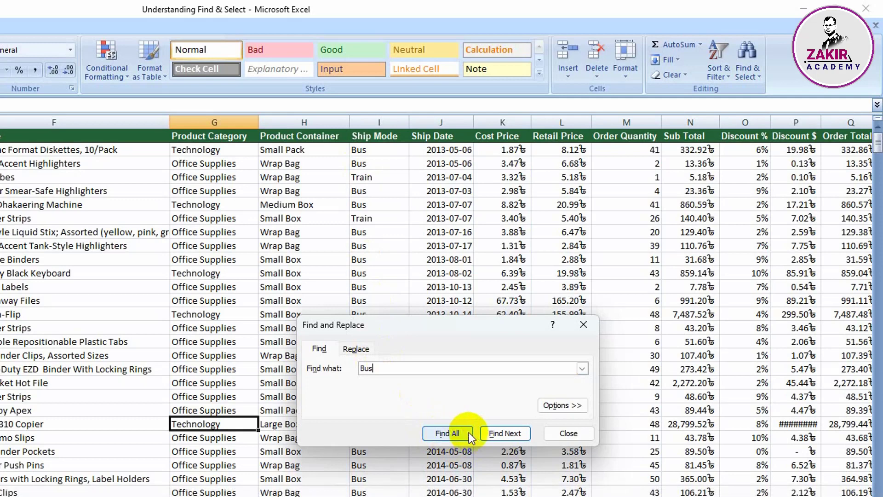
left_click(505, 433)
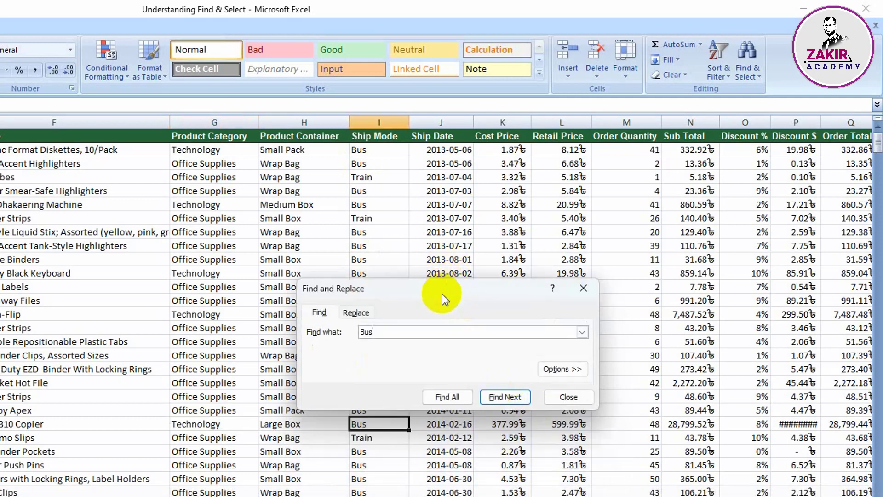
left_click_drag(442, 299, 641, 261)
left_click(704, 360)
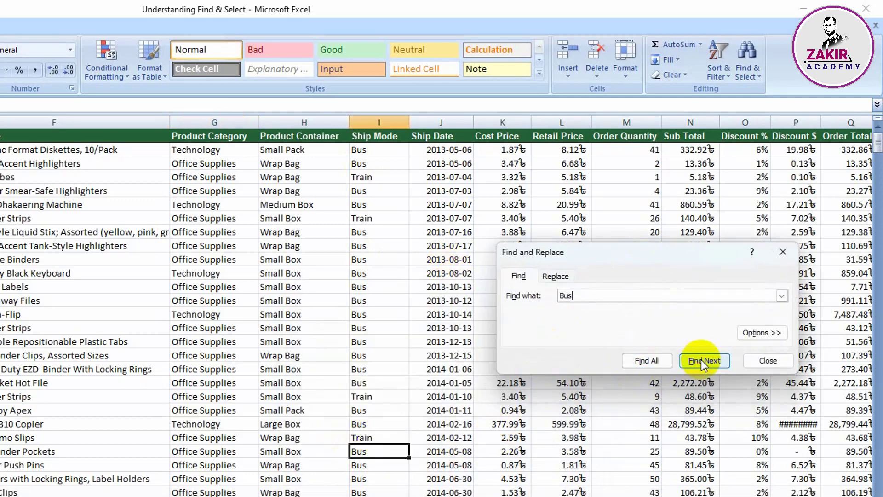
left_click(703, 361)
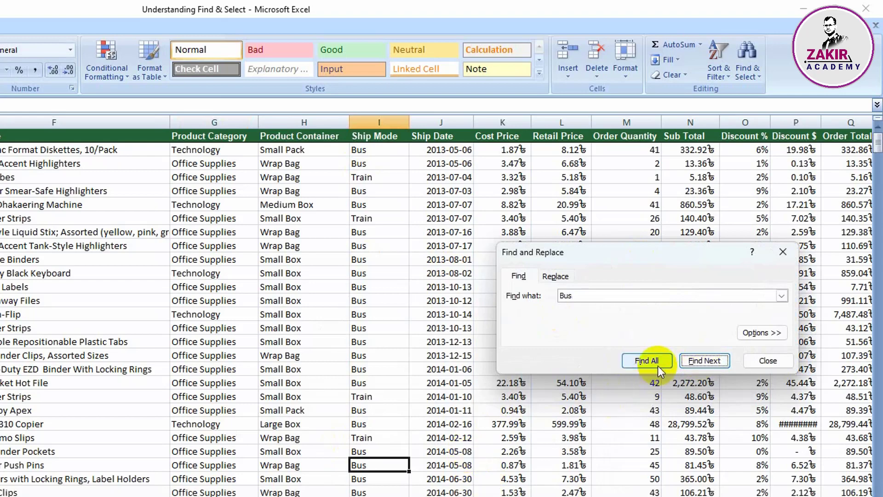
Step: List all cells containing "Bus" and enlarge the Find and Replace dialog to show more of the results
left_click(646, 360)
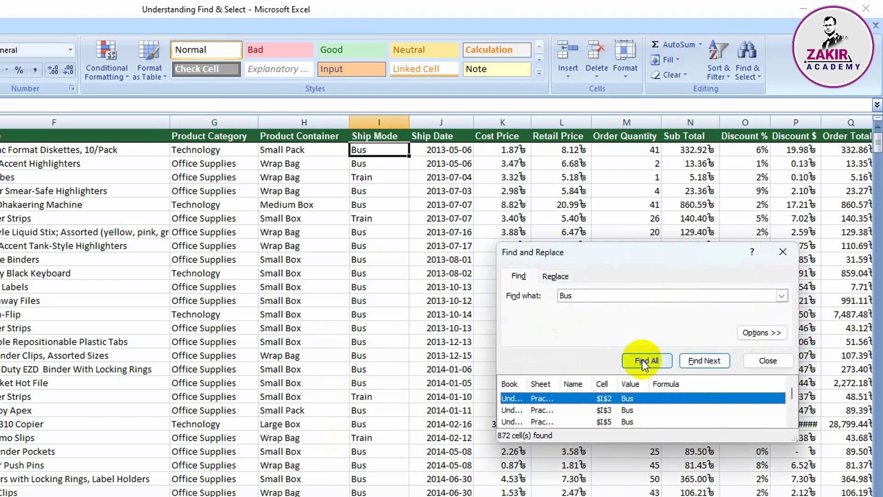
left_click_drag(583, 442, 584, 496)
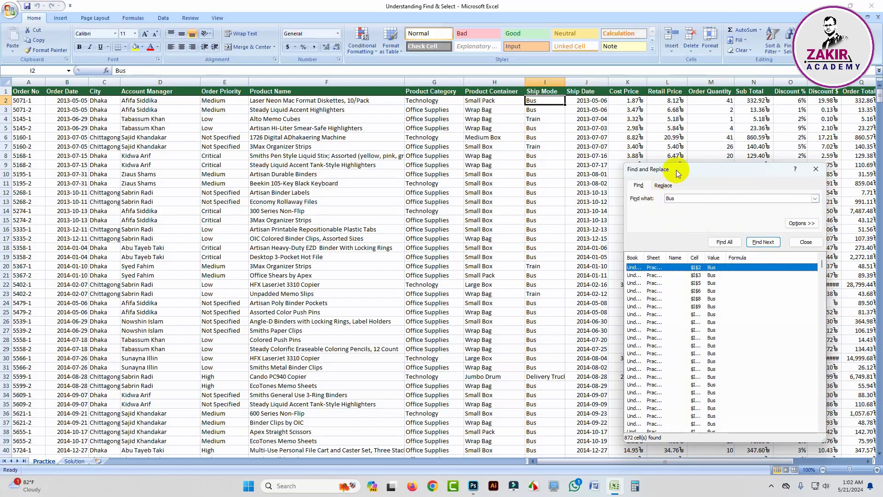
mouse_move(677, 170)
left_mouse_down()
mouse_move(664, 138)
mouse_move(669, 163)
left_mouse_up()
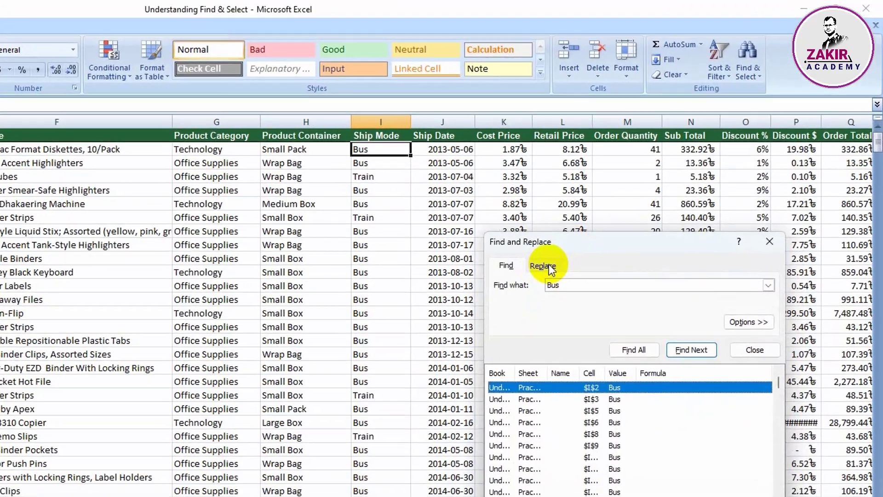
Step: Replace every occurrence of "Bus" with "Lorry" in the sheet and close the Find and Replace dialog
left_click(615, 208)
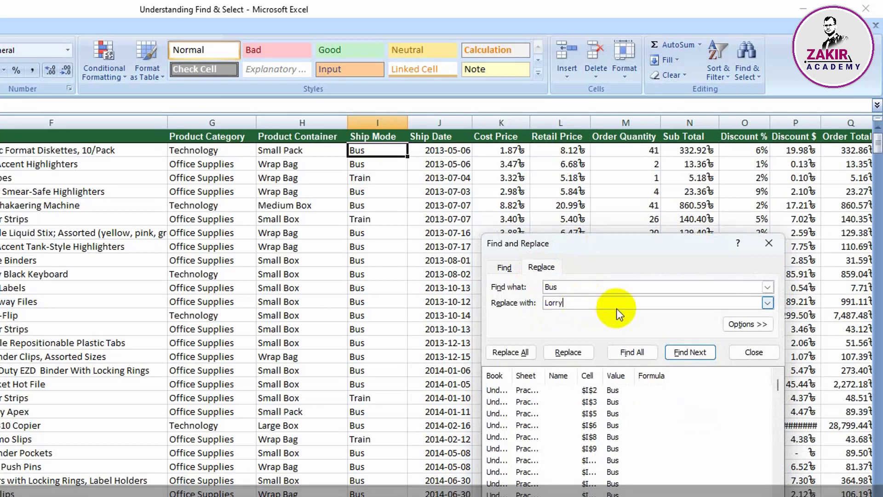
left_click(509, 352)
left_click(224, 398)
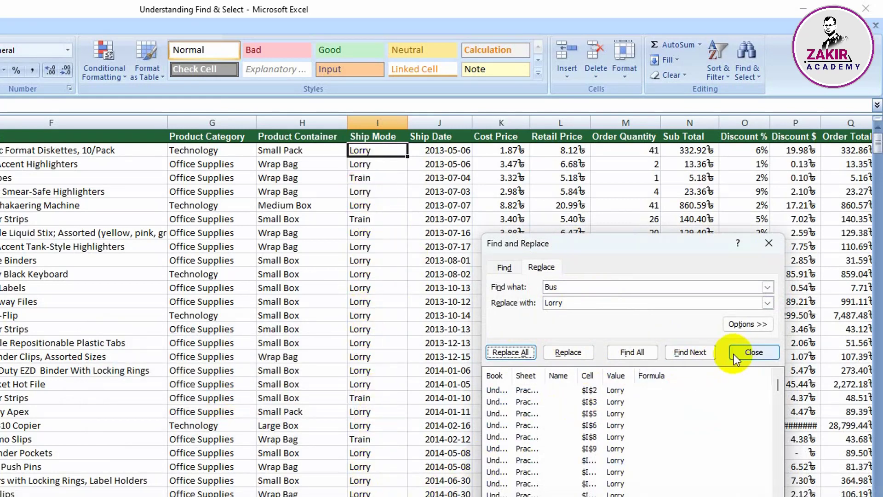
left_click(750, 354)
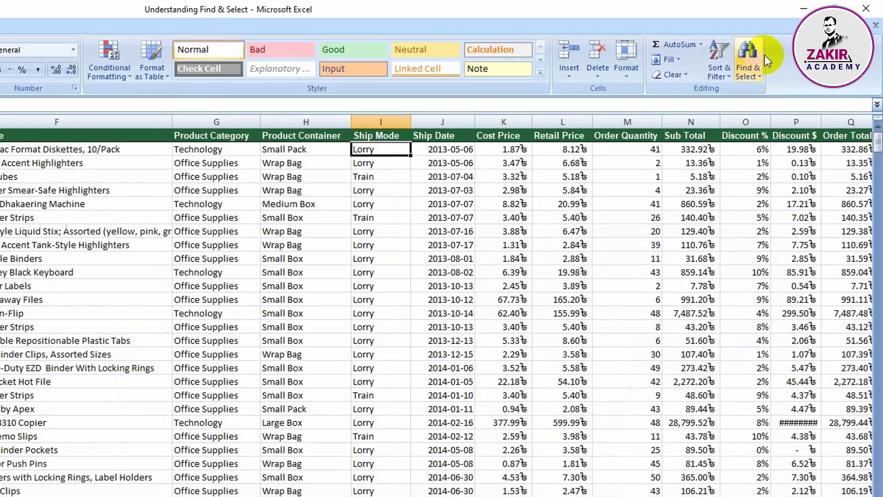
left_click(746, 62)
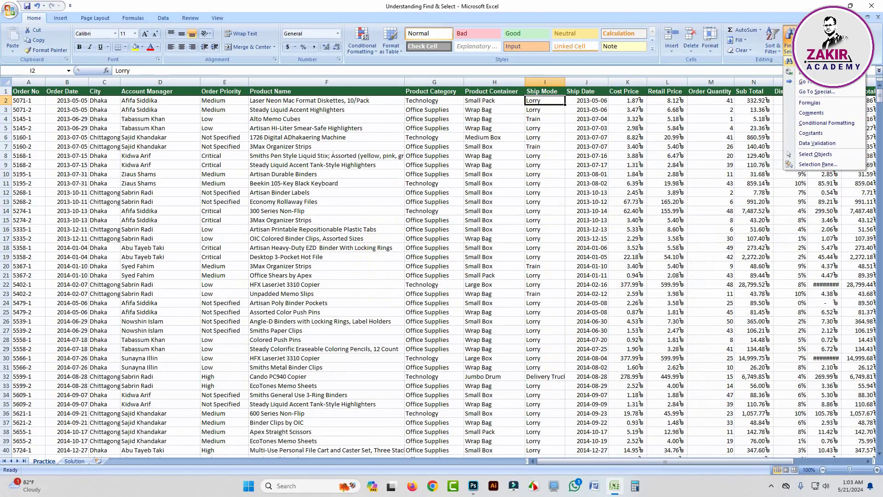
left_click(808, 62)
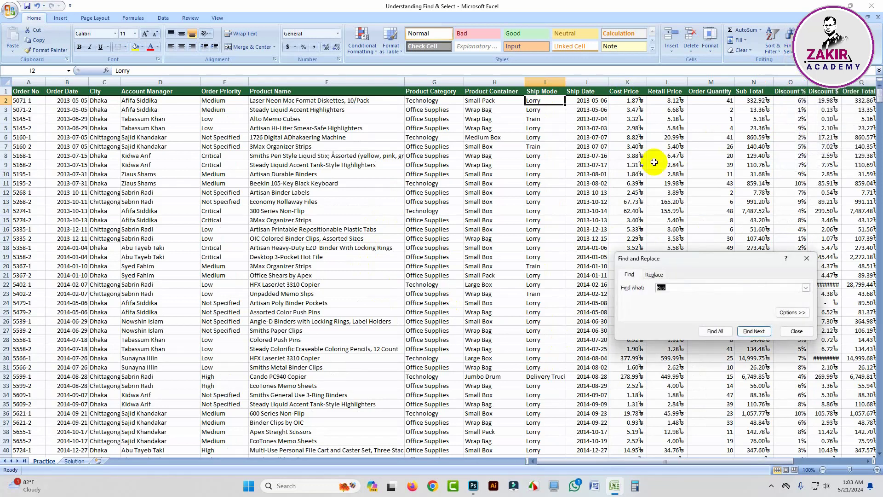
left_click(654, 274)
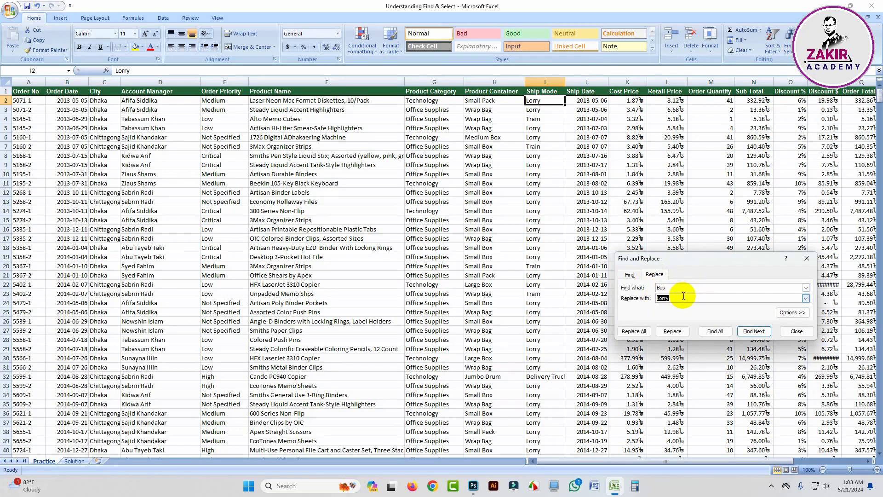
left_click(796, 331)
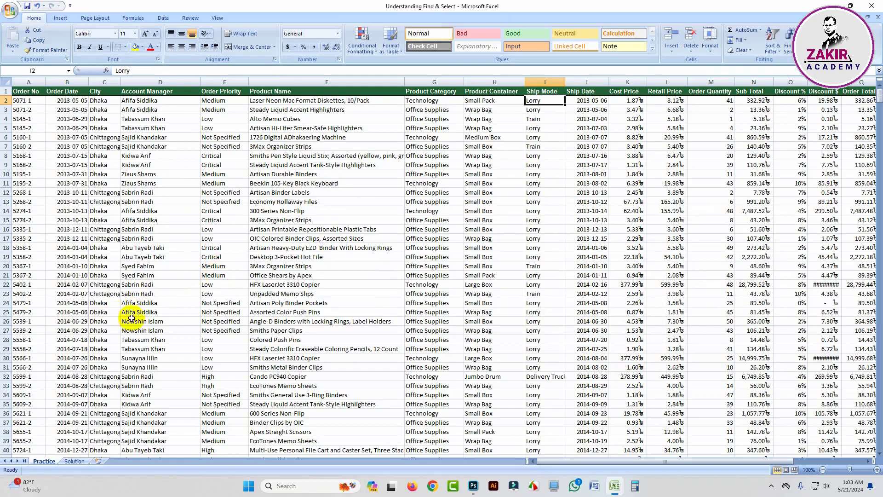
Step: Filter the order table by the account manager value in cell D20 and look through the matching rows
left_click(138, 266)
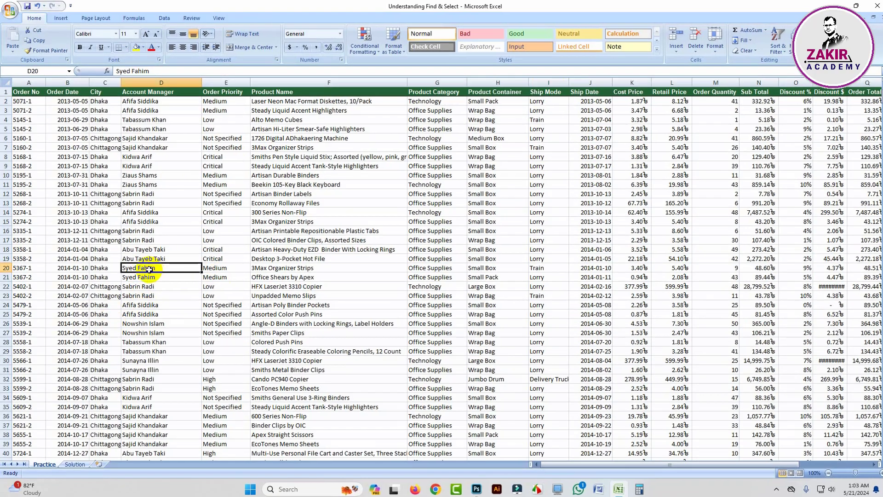
right_click(155, 268)
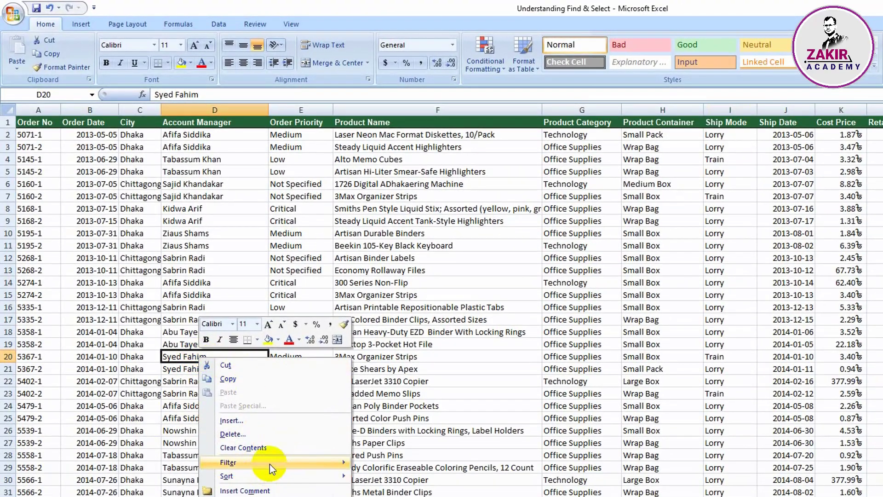
mouse_move(269, 462)
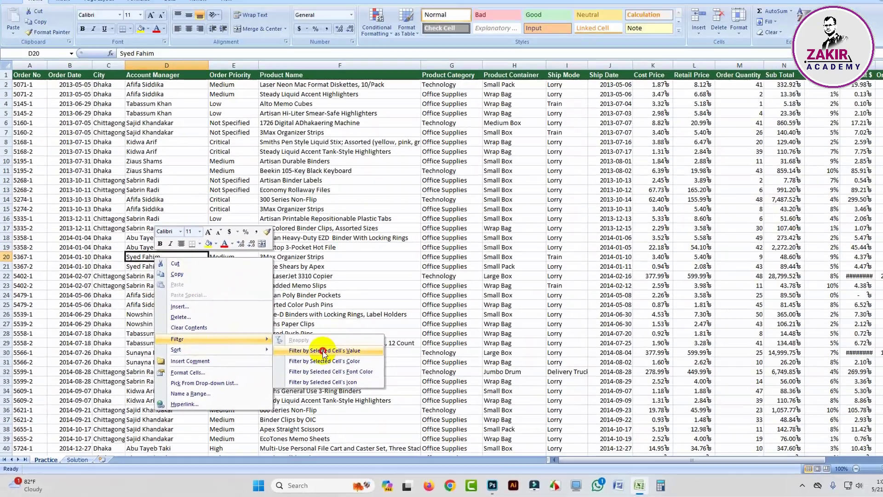
left_click(698, 197)
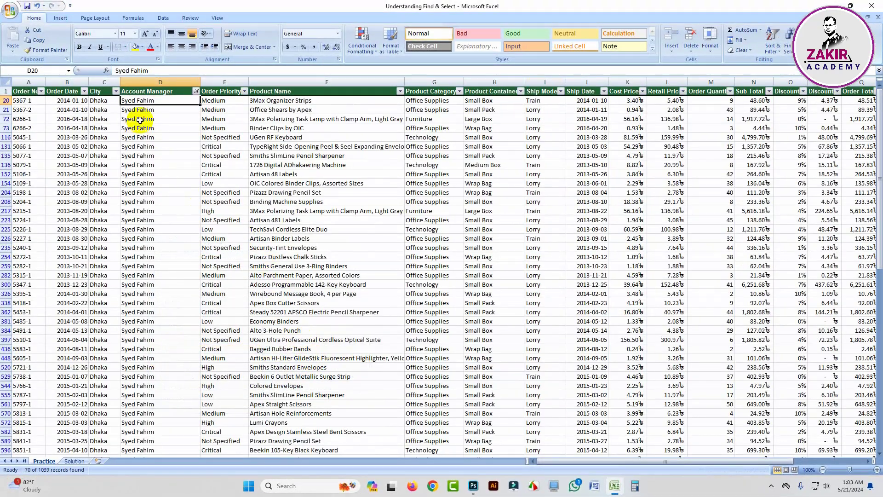
scroll(156, 218, "down", 3)
scroll(156, 217, "down", 6)
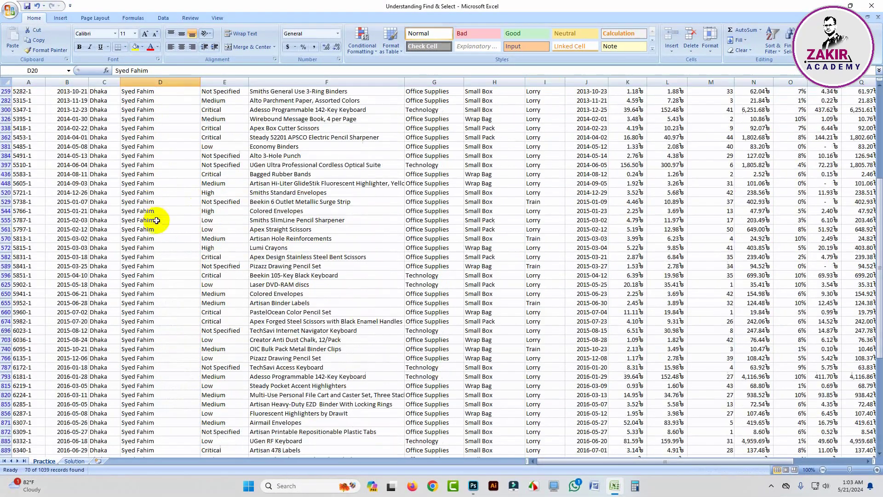
scroll(156, 221, "up", 8)
scroll(157, 221, "up", 2)
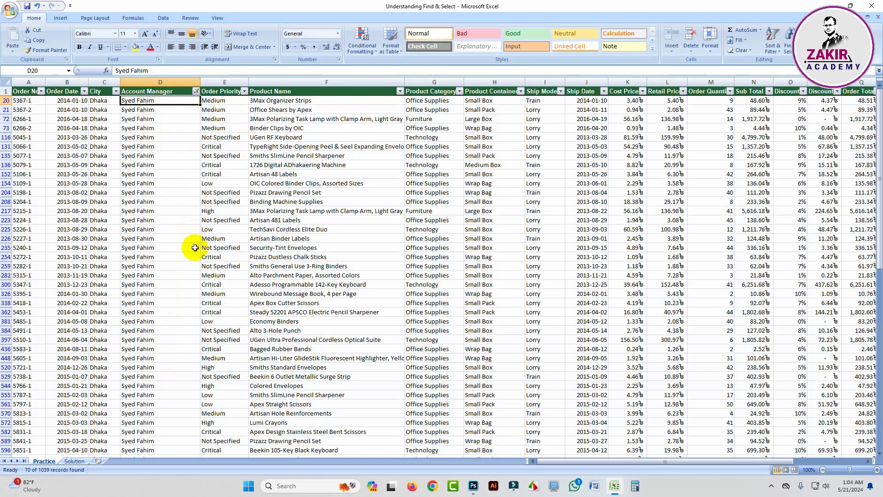
Step: Undo the filter on the account manager value from cell D20
key("ctrl")
key("ctrl+z")
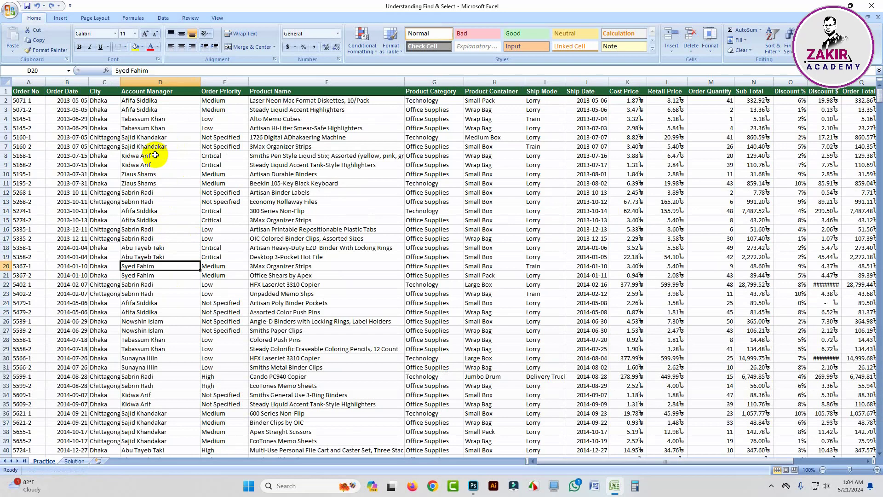
Step: Turn on column filters and filter the Account Manager column to only the manager named in cell D26, reviewing the matching rows
left_click(162, 18)
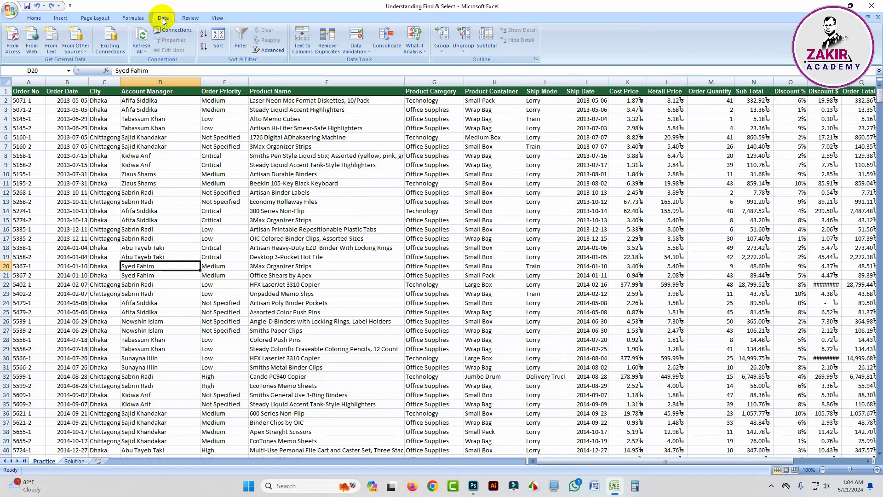
left_click(241, 40)
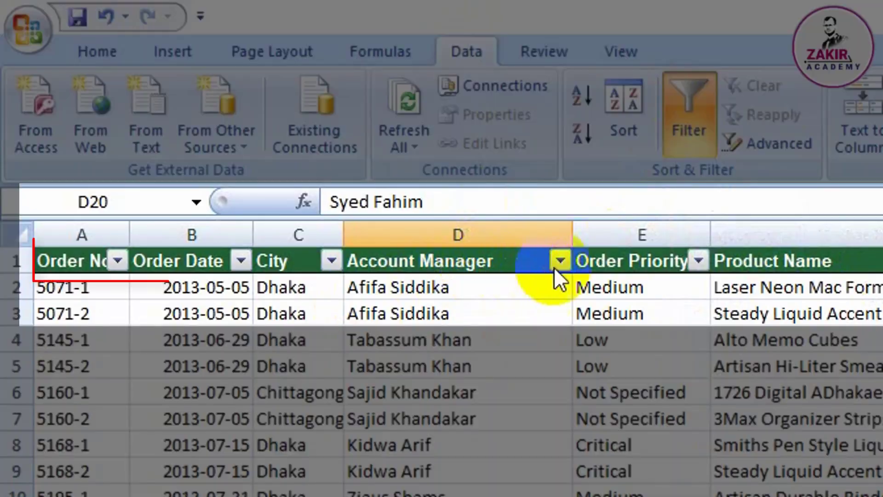
left_click(559, 260)
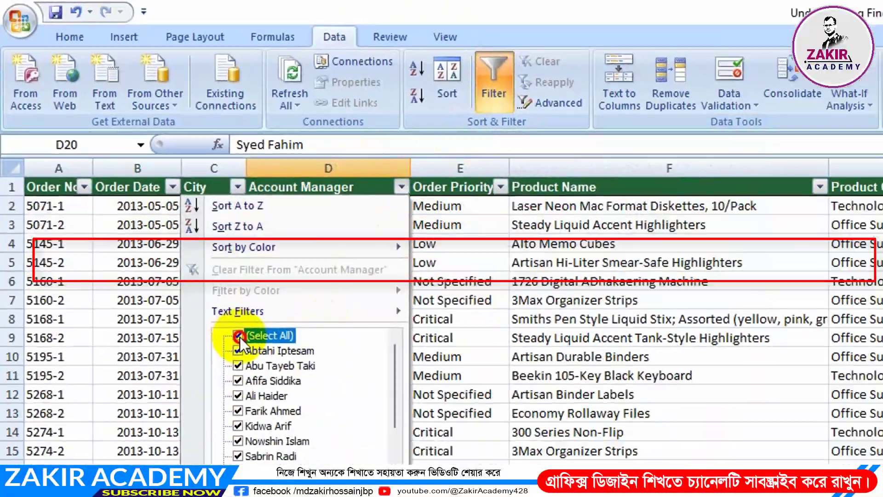
left_click(331, 467)
scroll(138, 193, "down", 2)
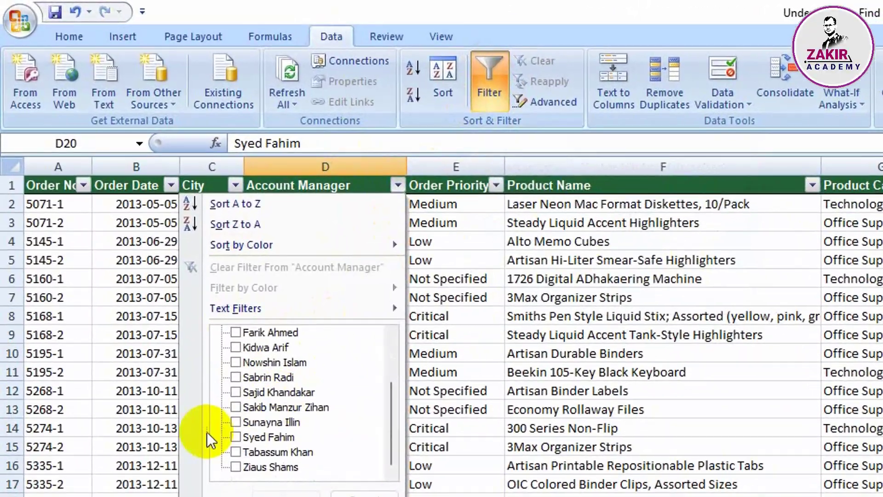
left_click(235, 361)
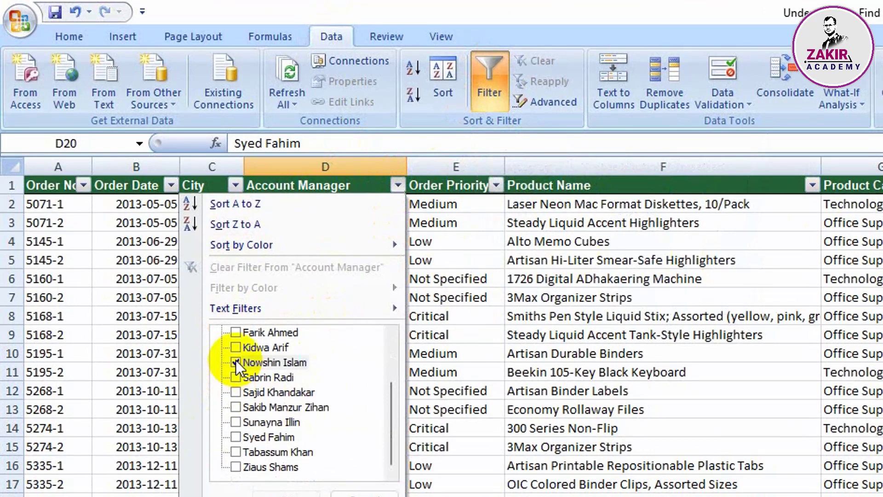
left_click(286, 493)
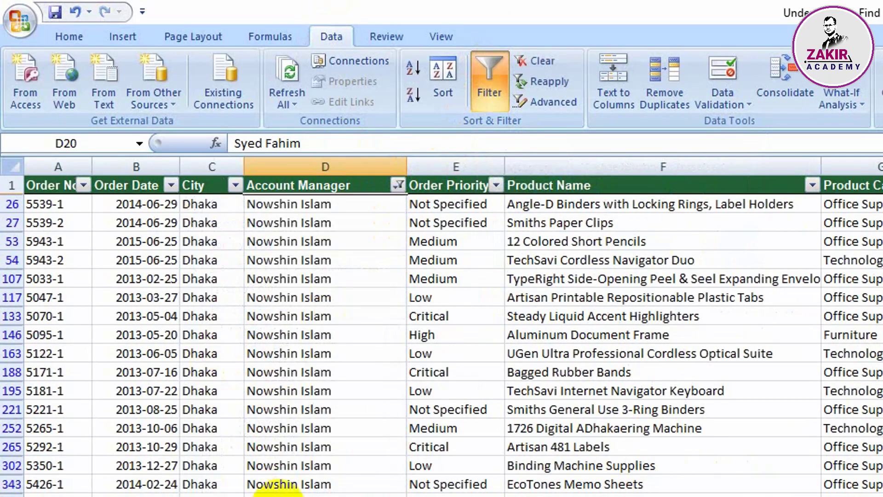
scroll(321, 488, "down", 3)
scroll(321, 488, "down", 1)
scroll(324, 480, "up", 5)
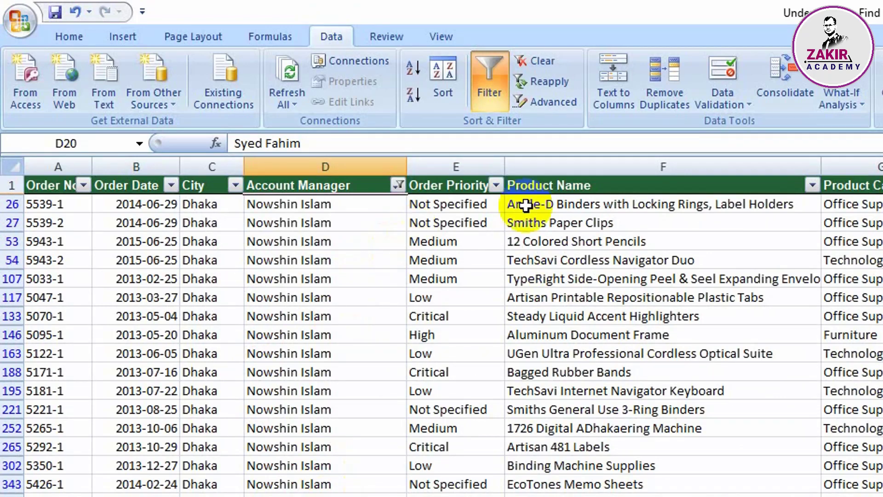
Step: Filter the Total column with a Top 10 number filter set to the top 5 items
scroll(442, 335, "right", 6)
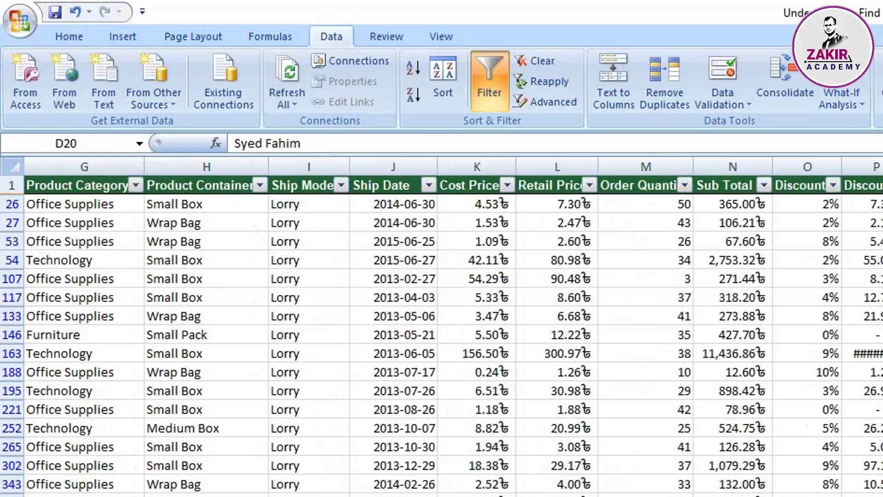
left_click(574, 90)
mouse_move(571, 154)
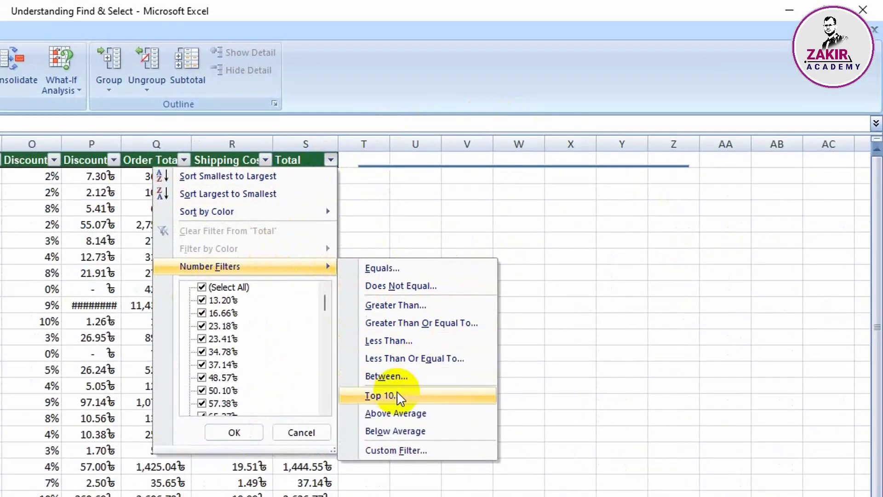
left_click(396, 394)
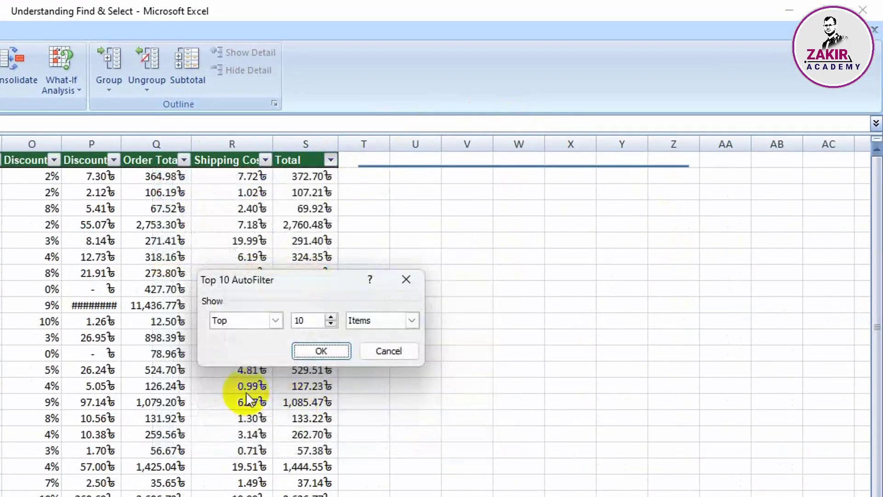
left_click_drag(305, 320, 287, 318)
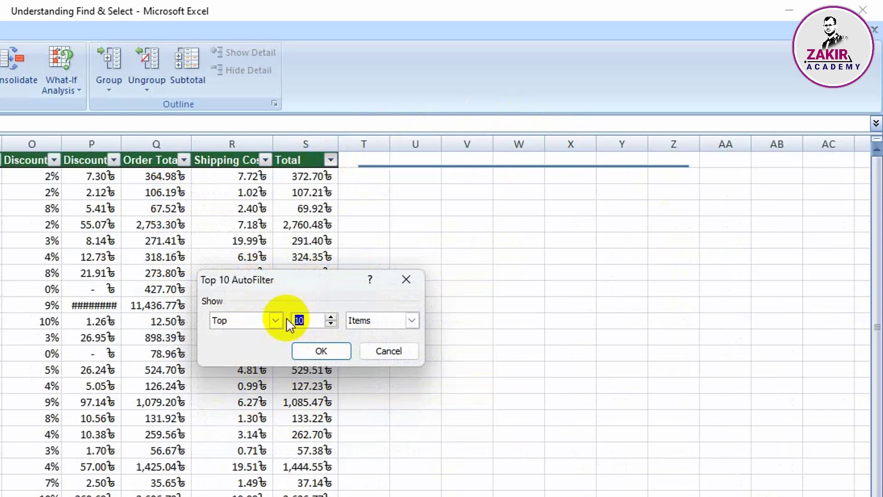
left_click(320, 351)
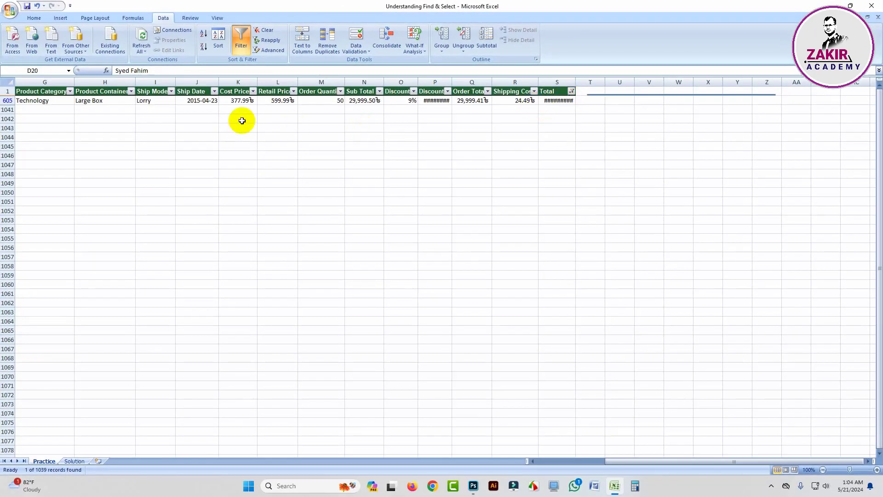
Step: Change the Total column's number filter to show the top 10 items
left_click(572, 92)
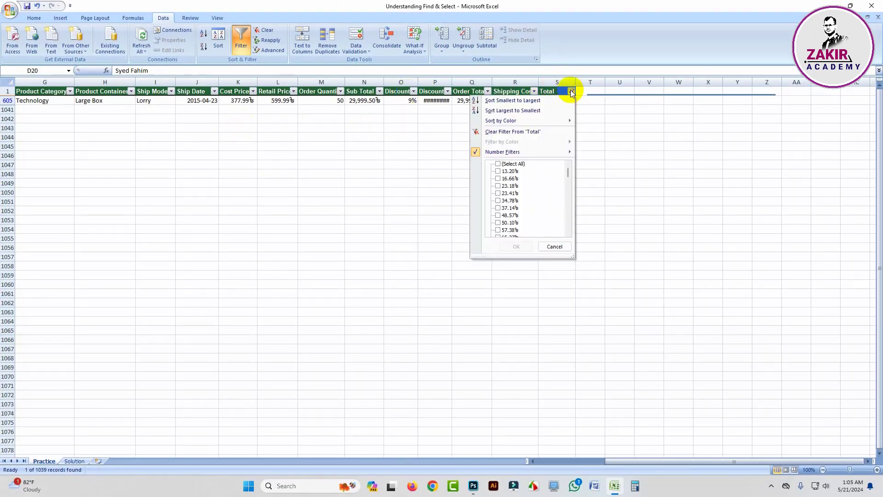
mouse_move(530, 152)
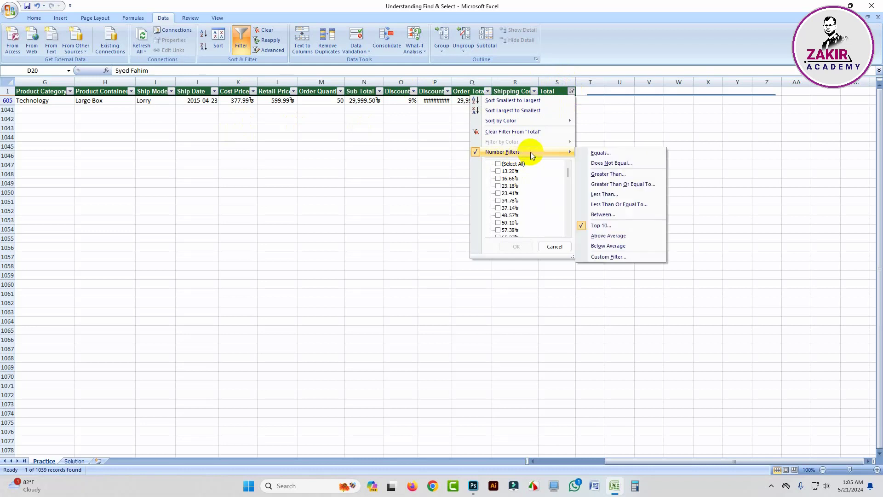
left_click(598, 225)
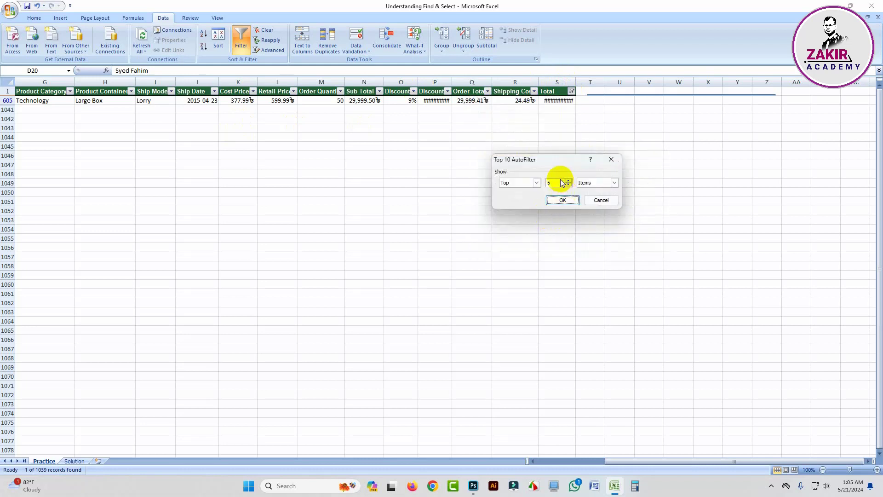
left_click(558, 183)
type("10")
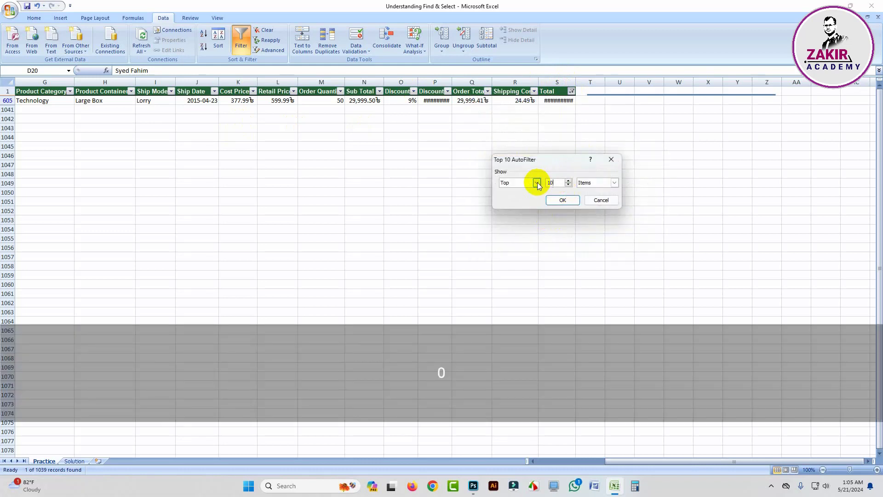
left_click(557, 199)
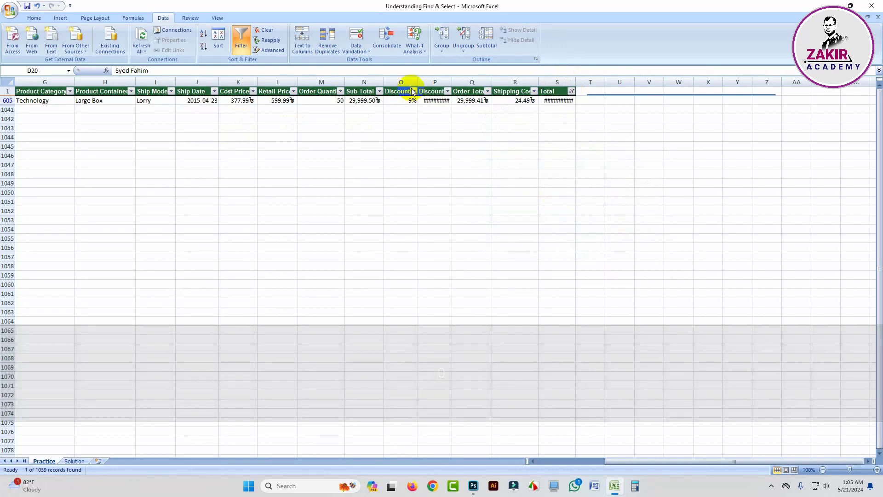
Step: Remove the Account Manager column filter by selecting all managers again
left_click_drag(634, 462, 554, 460)
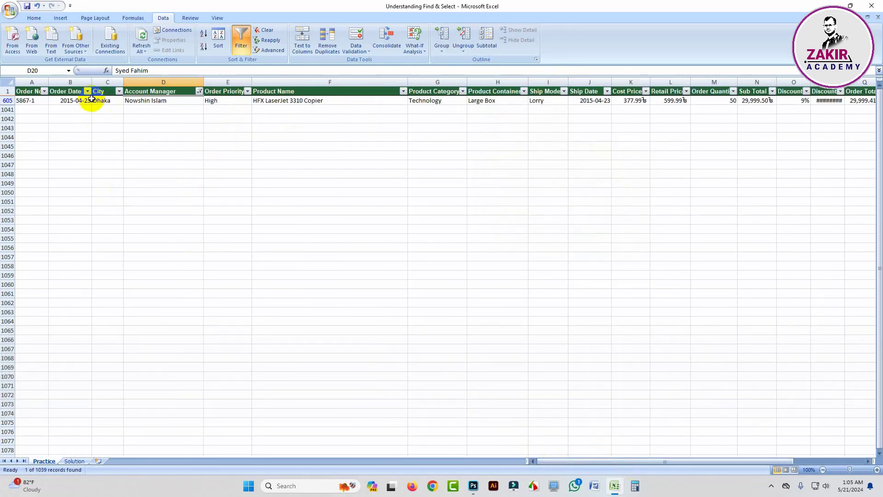
left_click(199, 92)
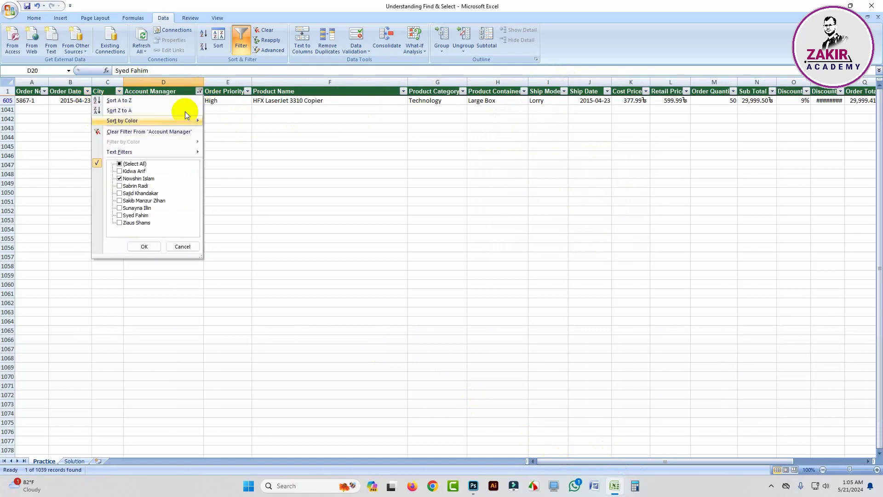
left_click(145, 247)
Step: Widen the Total and Discount $ columns so their amounts fit in the cells
left_click_drag(661, 462, 782, 445)
left_click_drag(575, 82, 591, 82)
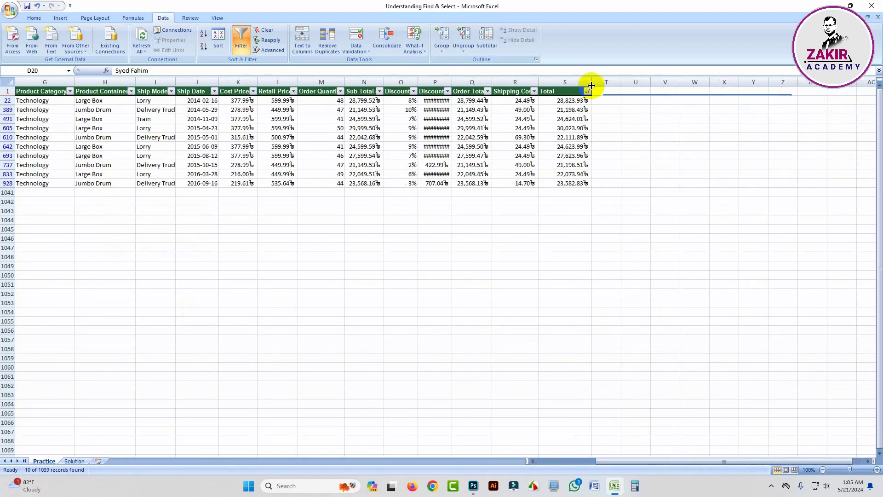
left_click_drag(455, 82, 469, 82)
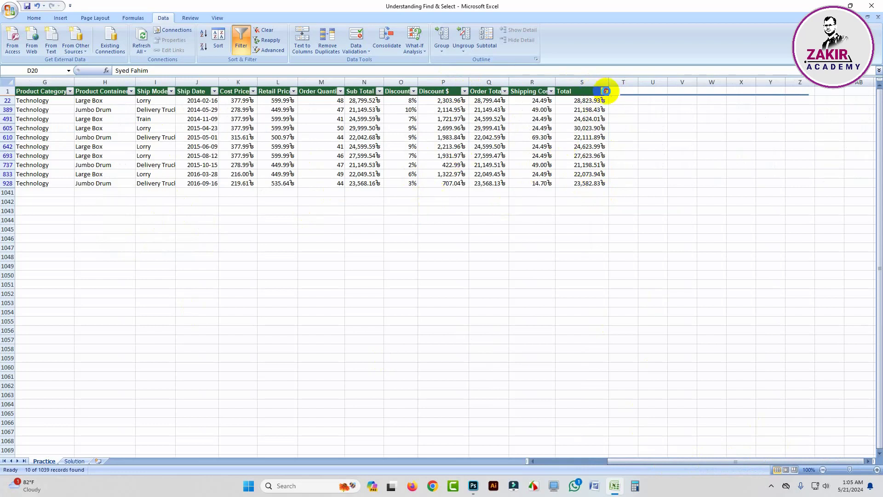
Step: Remove the top-items filter from the Total column by selecting all of its values
left_click(604, 91)
left_click(537, 164)
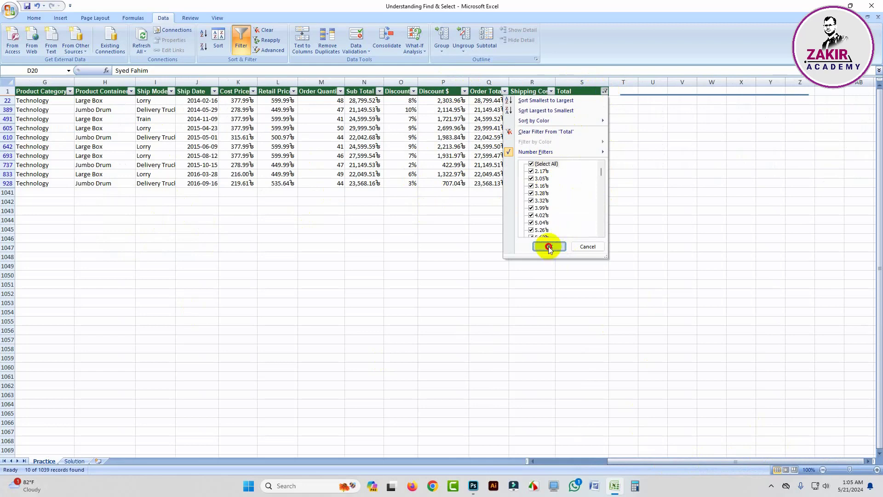
left_click(549, 246)
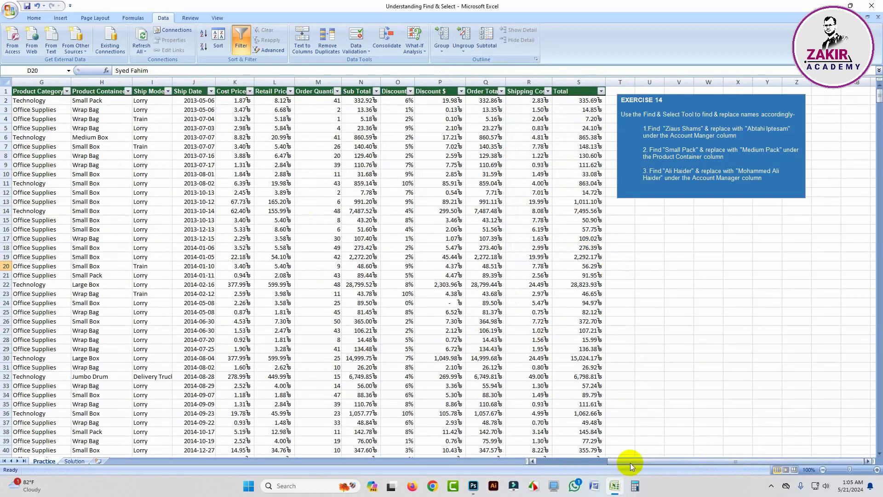
Step: Select the Account Manager column's data from header cell D1 down to the last row
left_click_drag(628, 461, 552, 460)
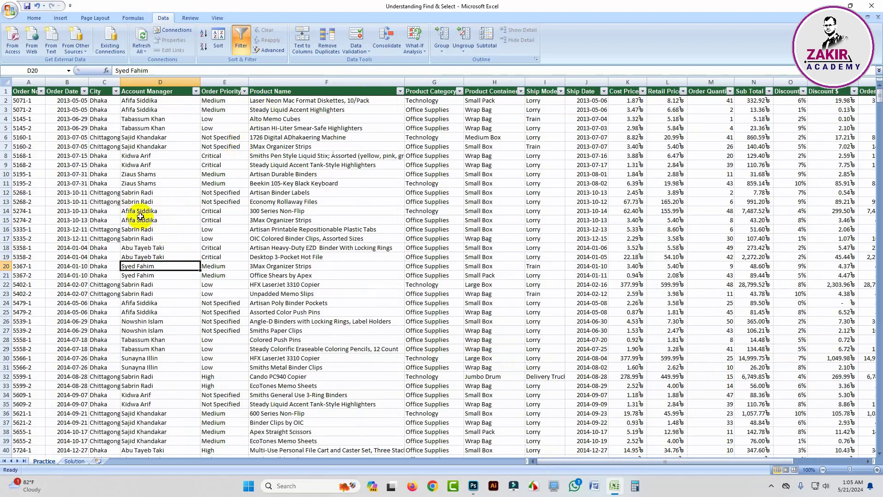
left_click_drag(149, 101, 147, 202)
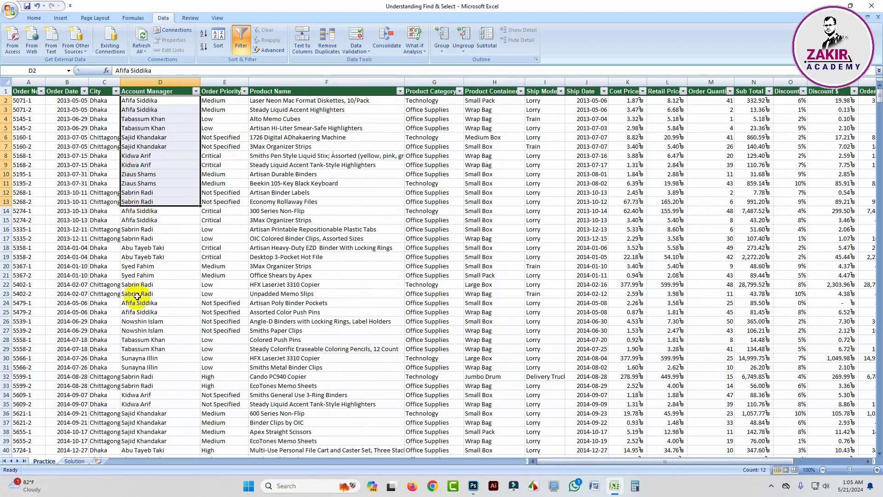
scroll(145, 301, "down", 5)
scroll(152, 292, "up", 5)
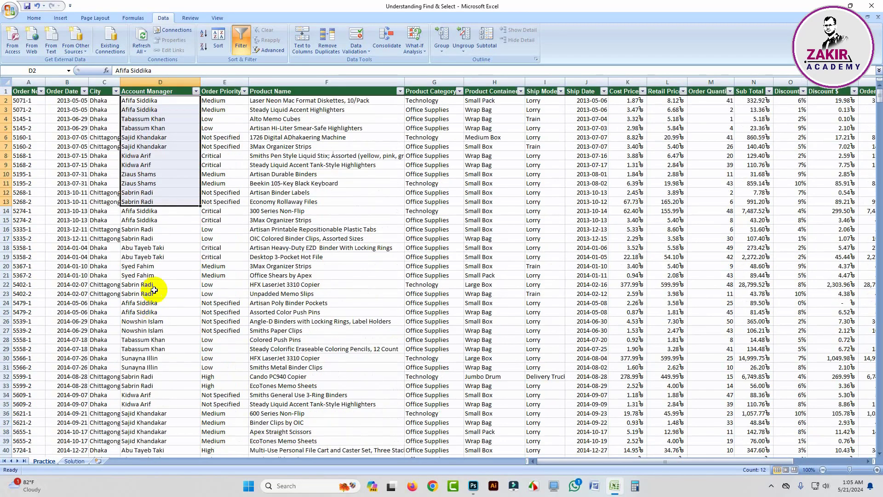
left_click(163, 92)
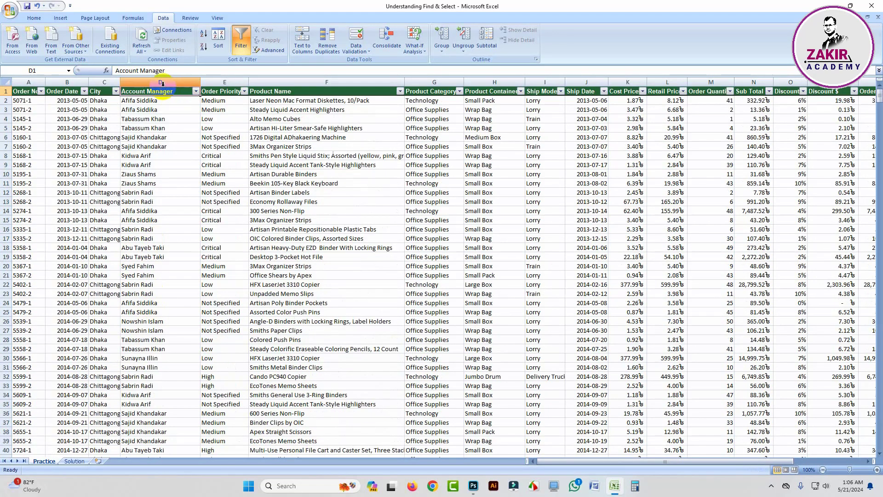
key("ctrl+shift+Down")
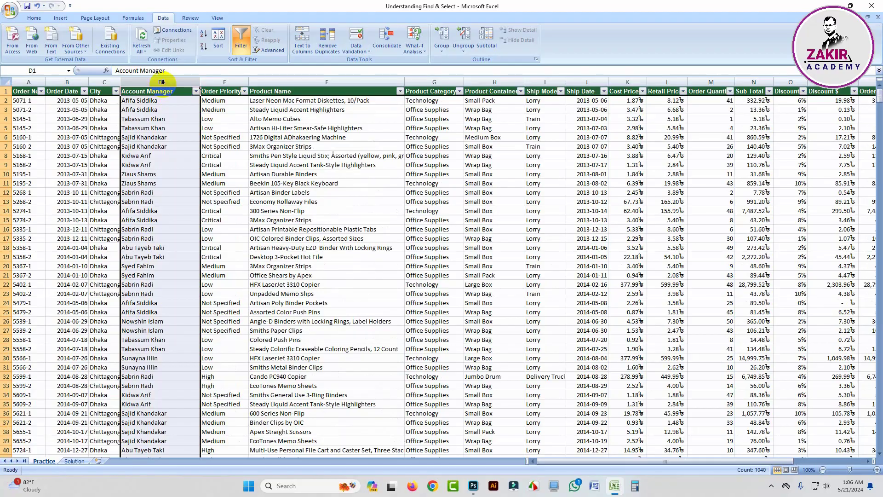
left_click(218, 42)
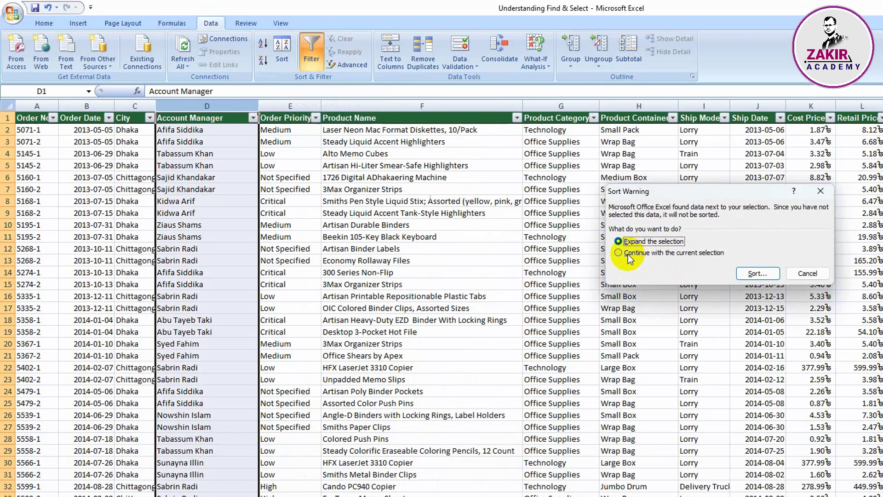
left_click(627, 254)
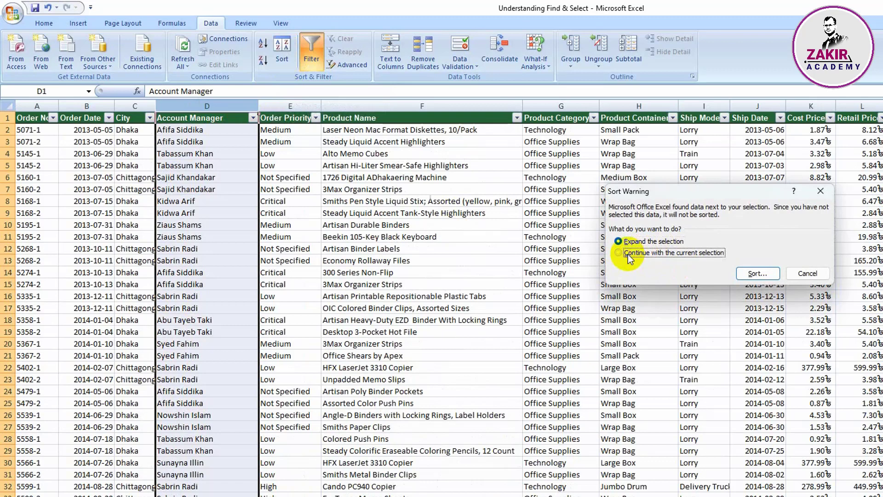
left_click(756, 275)
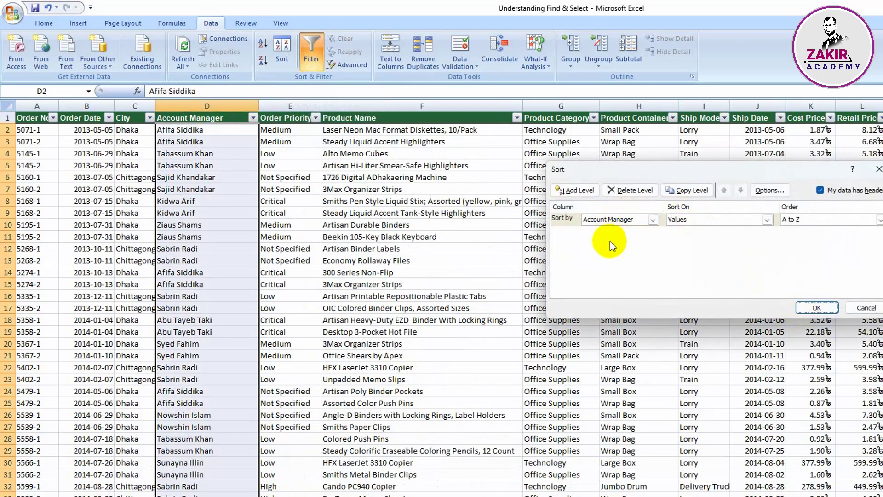
left_click_drag(698, 170, 593, 175)
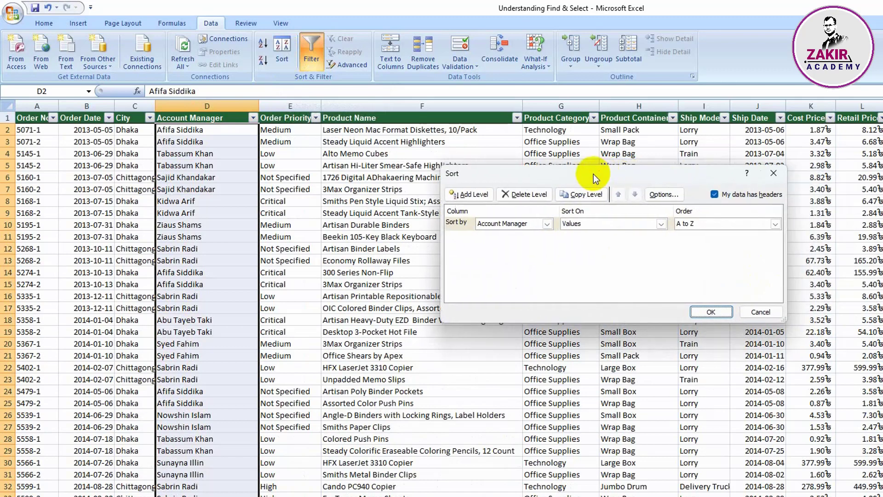
left_click(760, 312)
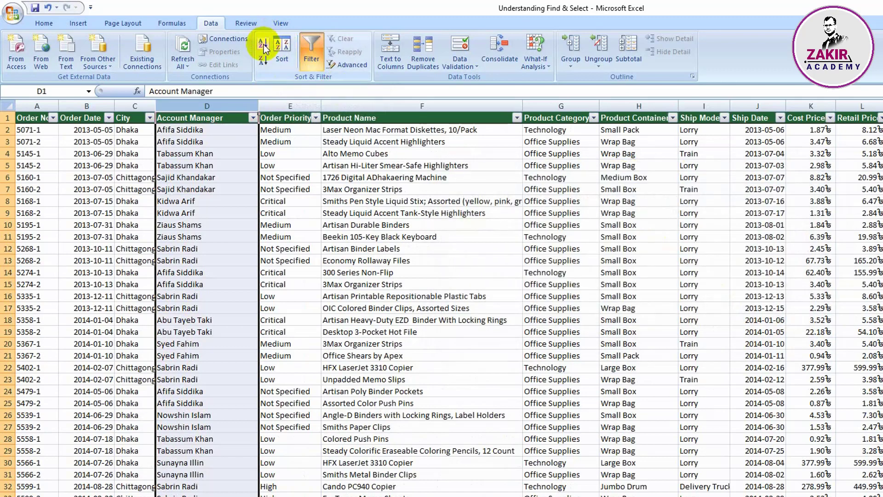
Step: Sort the table by Account Manager from A to Z and again from Z to A, expanding the selection to the neighbouring columns
left_click(264, 47)
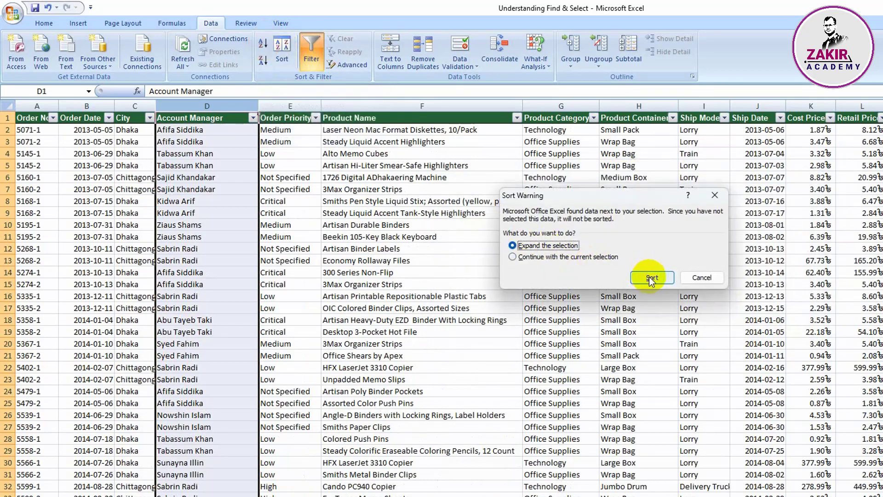
left_click(651, 278)
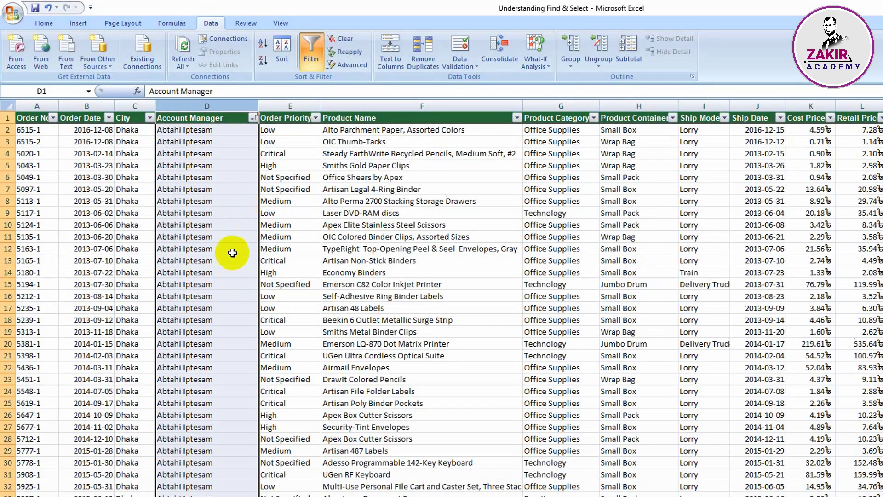
left_click(263, 62)
left_click(655, 278)
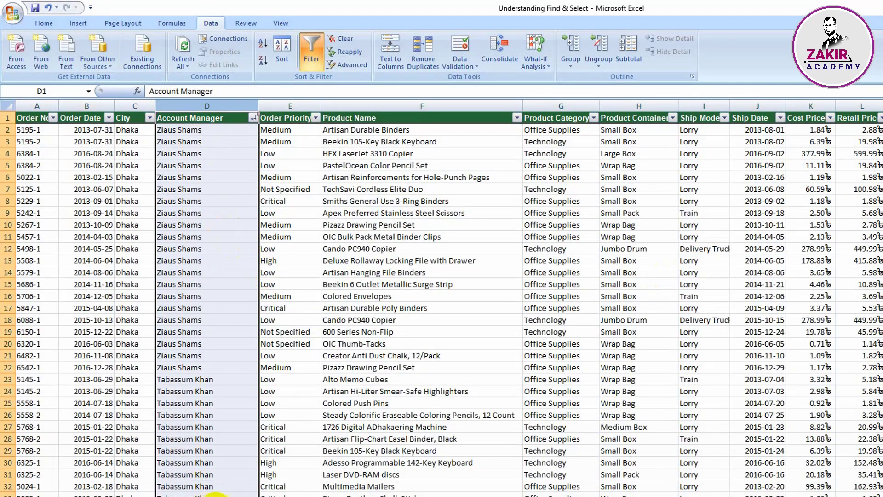
scroll(220, 483, "down", 3)
scroll(220, 484, "up", 3)
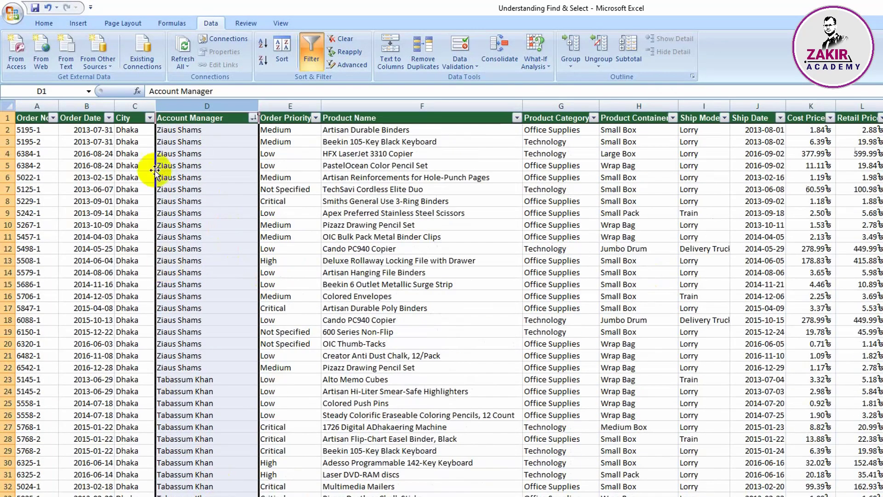
left_click(259, 41)
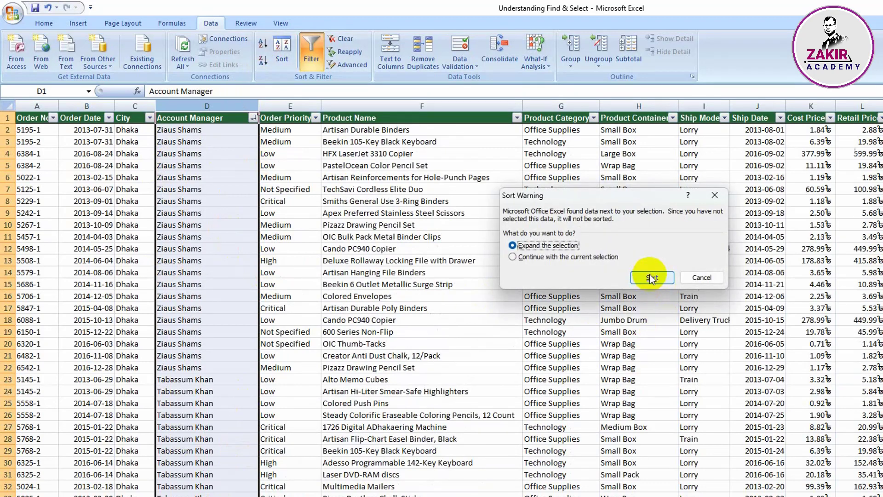
left_click(697, 277)
Step: Use a custom sort with the expanded selection to order the table by Account Manager values from A to Z
left_click(282, 44)
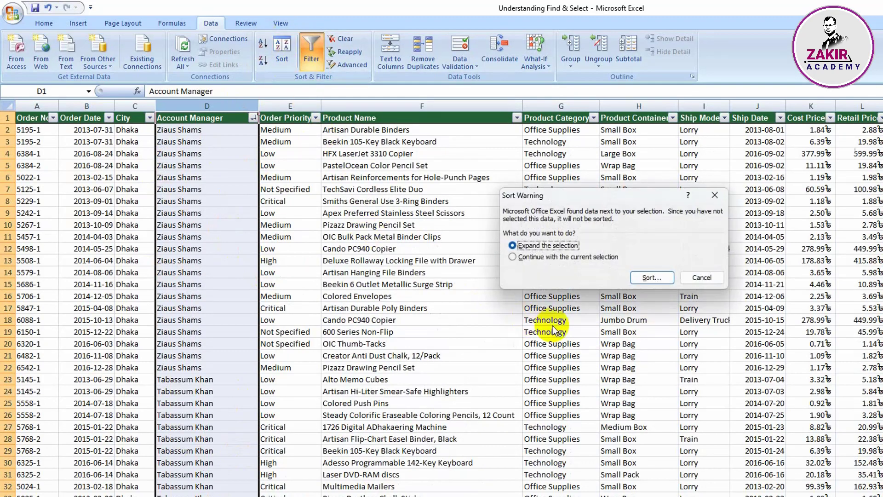
left_click(648, 277)
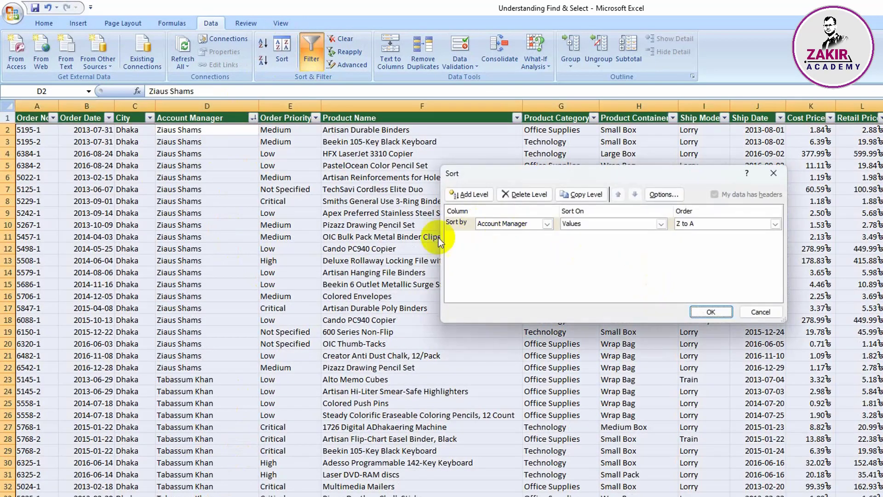
left_click(547, 223)
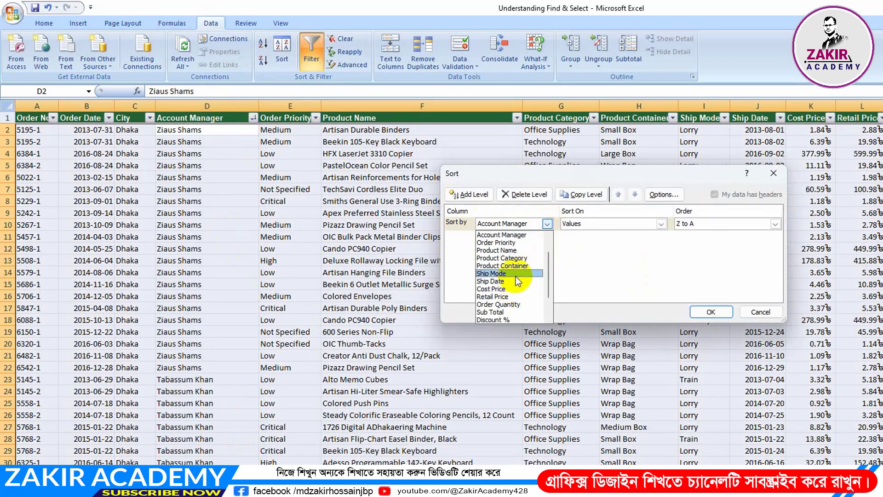
left_click(514, 234)
left_click(775, 224)
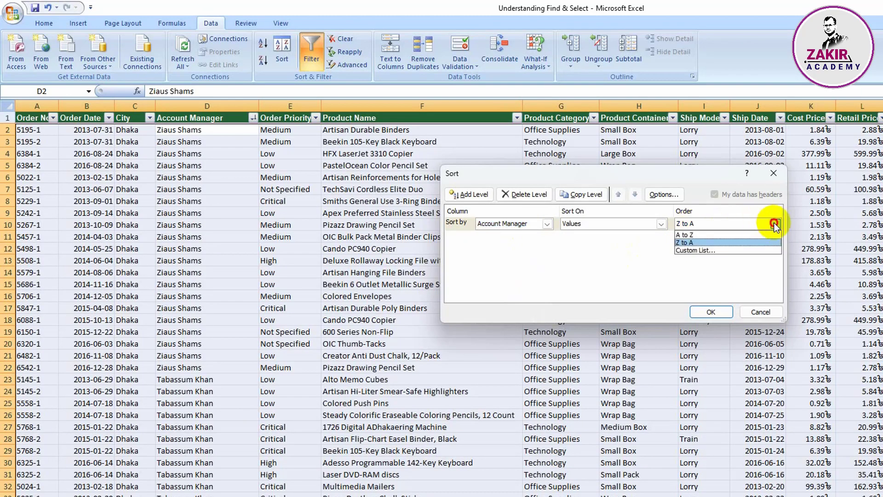
left_click(710, 234)
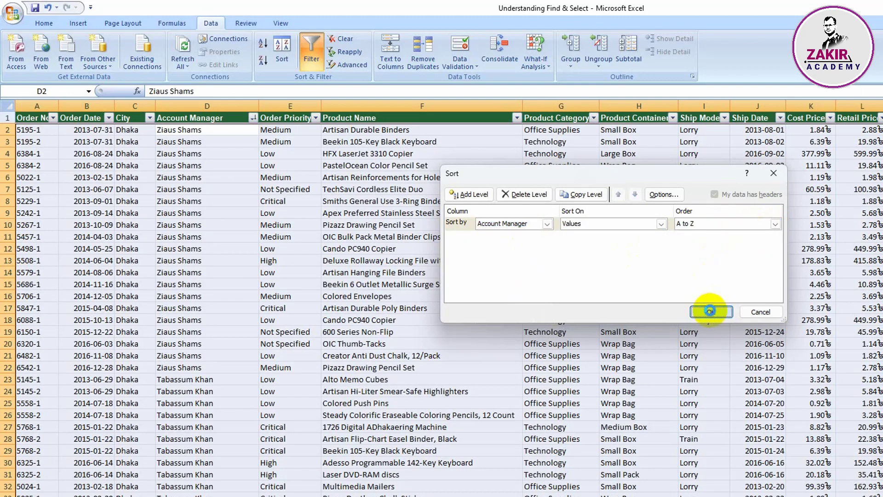
left_click(711, 311)
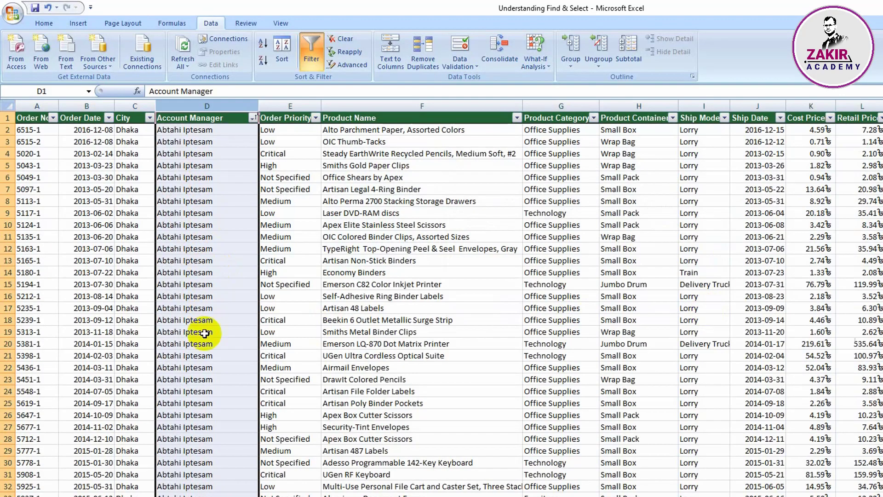
scroll(230, 437, "down", 4)
scroll(231, 437, "down", 6)
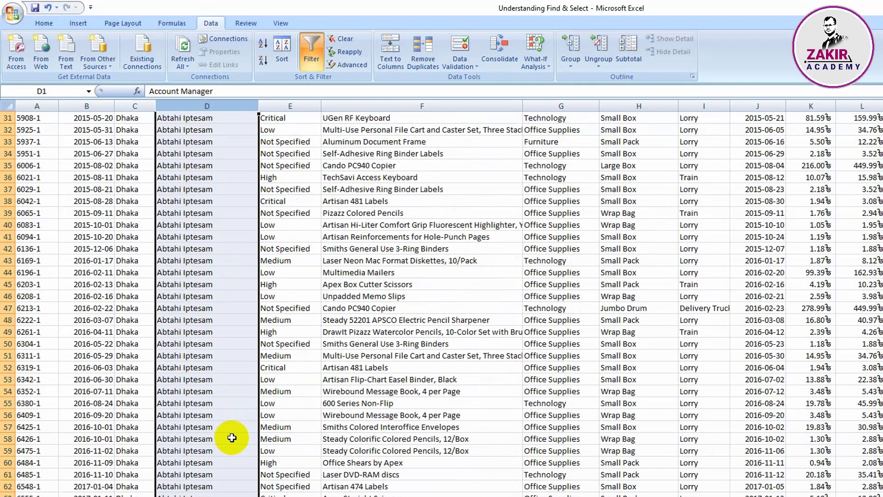
scroll(232, 437, "up", 10)
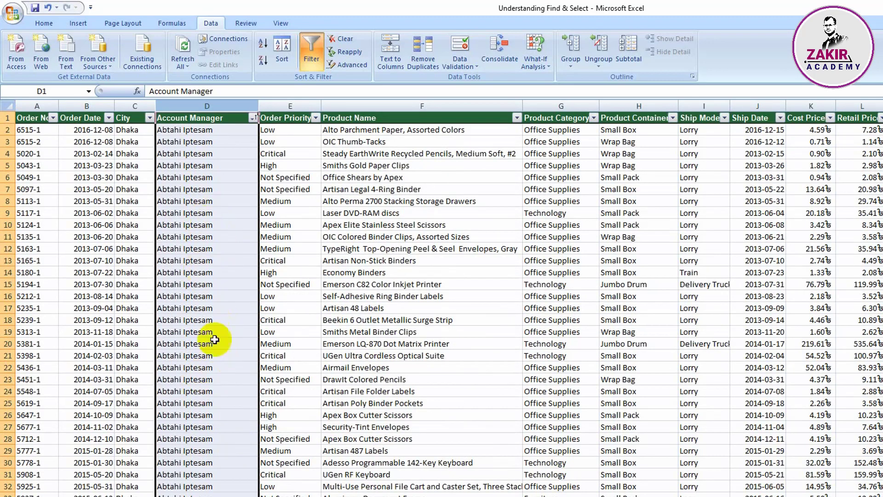
left_click(243, 407)
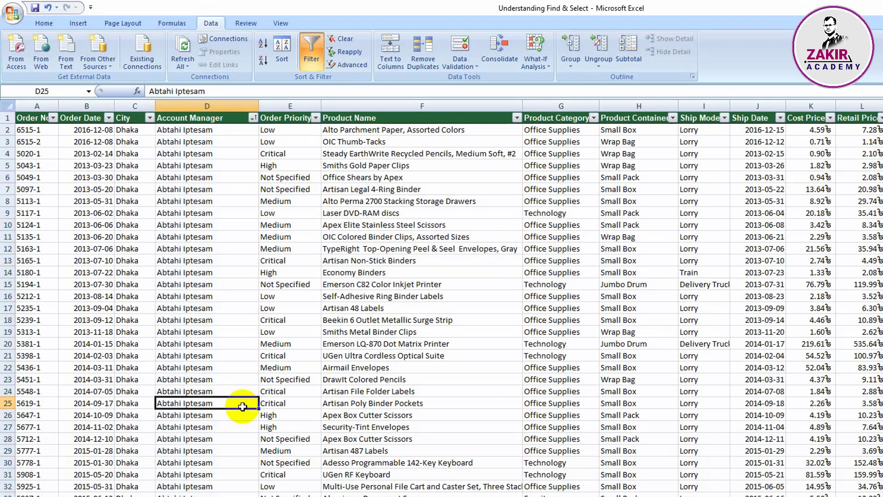